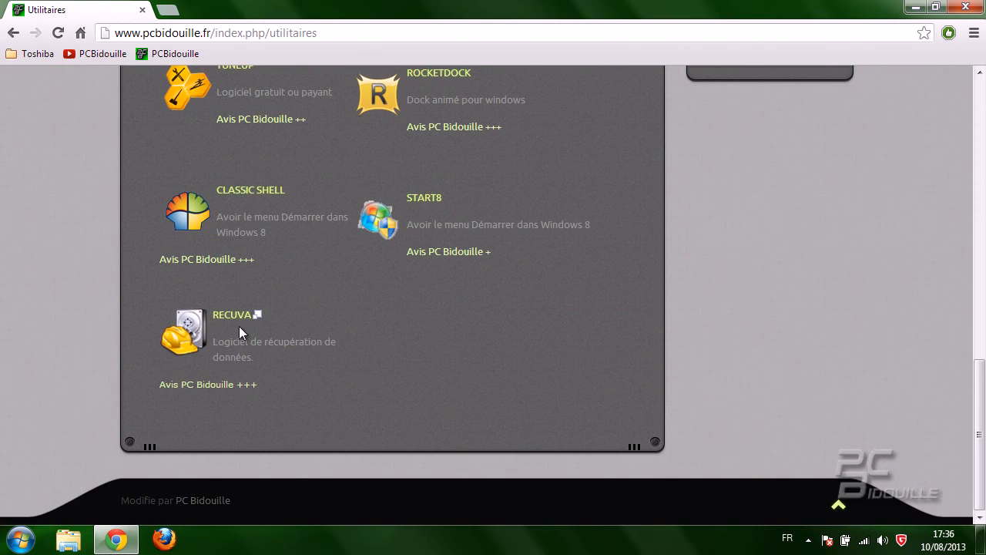
# - Open the Recuva entry on the utilities page and download the free version 1.47.948 from FileHippo.com
pyautogui.click(244, 316)
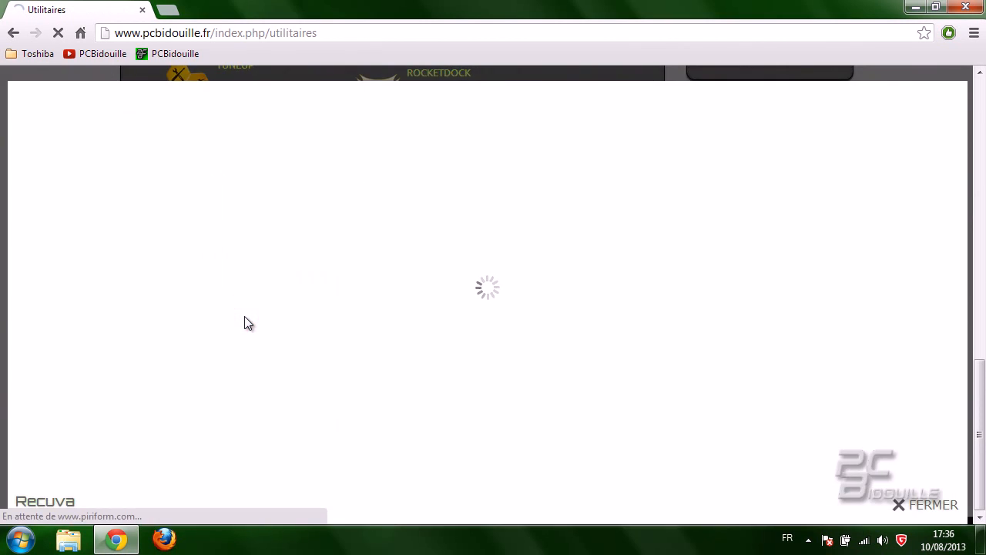
pyautogui.scroll(-2, 251, 328)
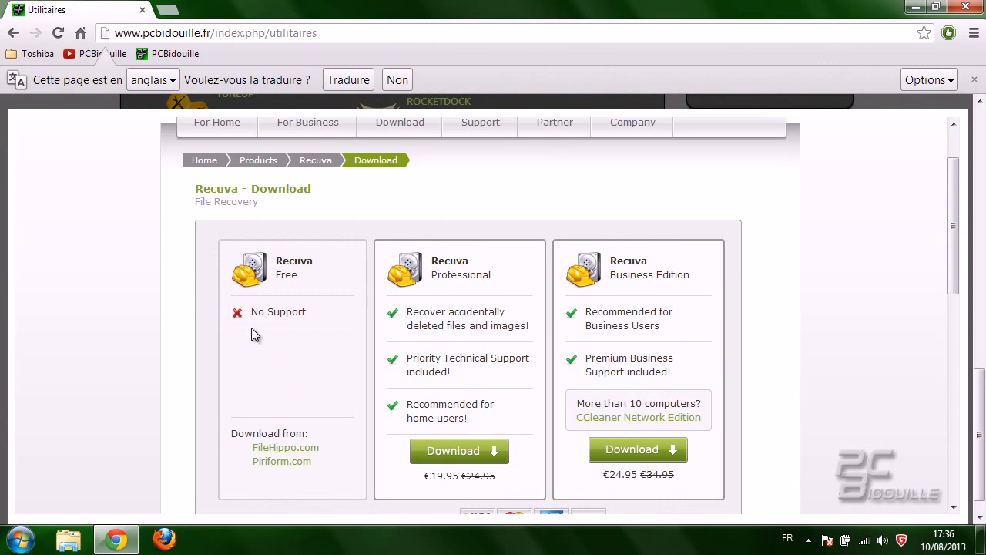
pyautogui.scroll(-2, 251, 328)
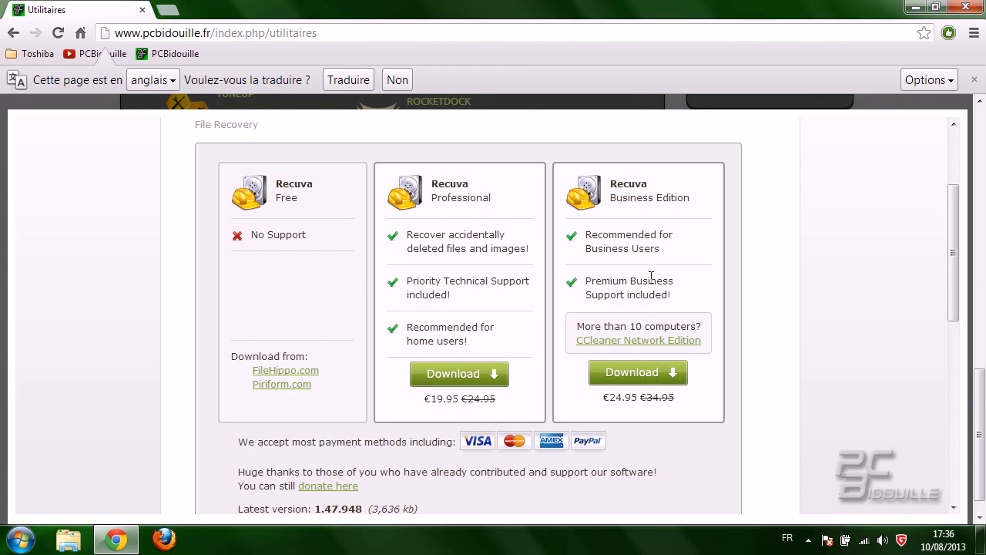
pyautogui.click(310, 371)
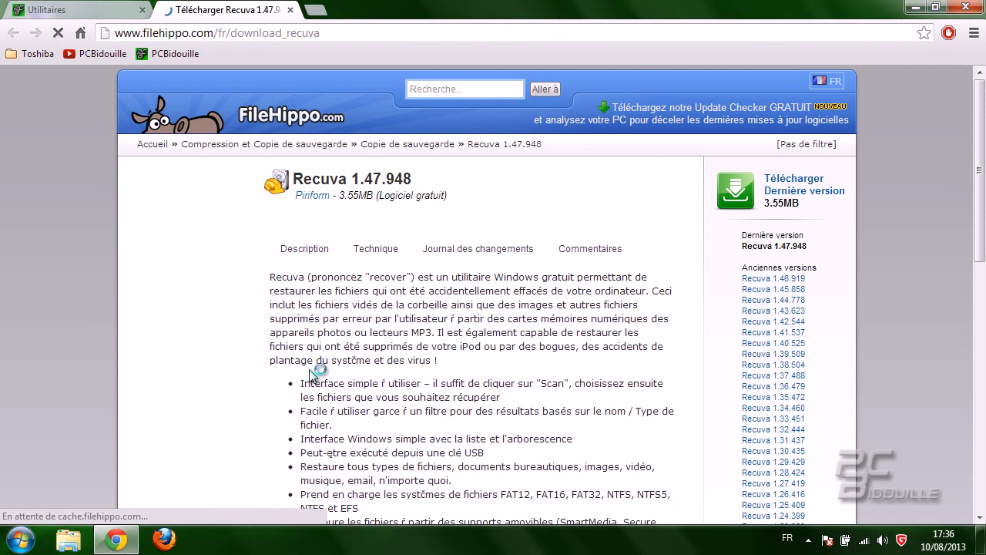
pyautogui.click(780, 193)
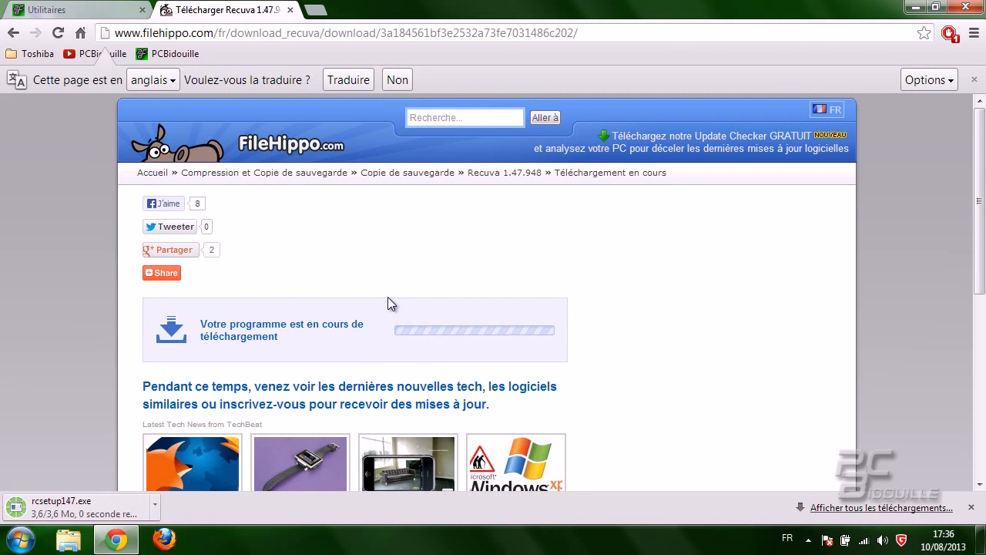
# - Run the downloaded rcsetup147.exe, close the FileHippo page and minimise the browser to reveal the installer
pyautogui.click(64, 515)
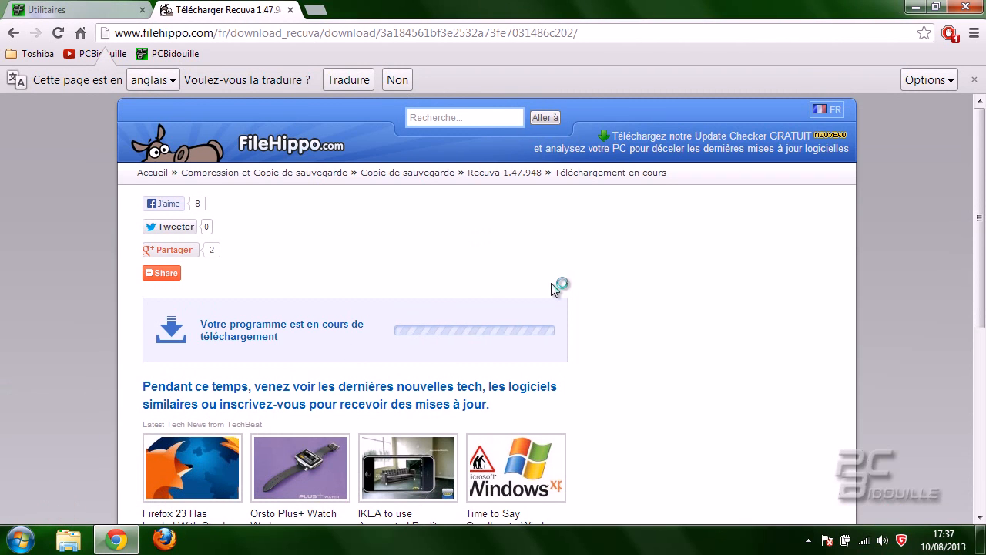
pyautogui.click(290, 10)
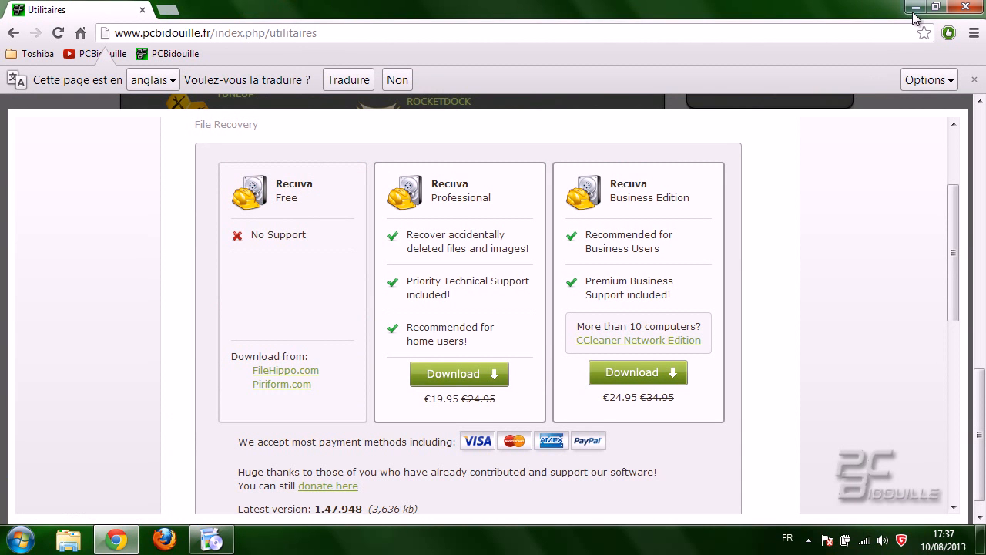
pyautogui.click(916, 10)
# - Set the installer language to Français and continue to the installation options
pyautogui.click(621, 359)
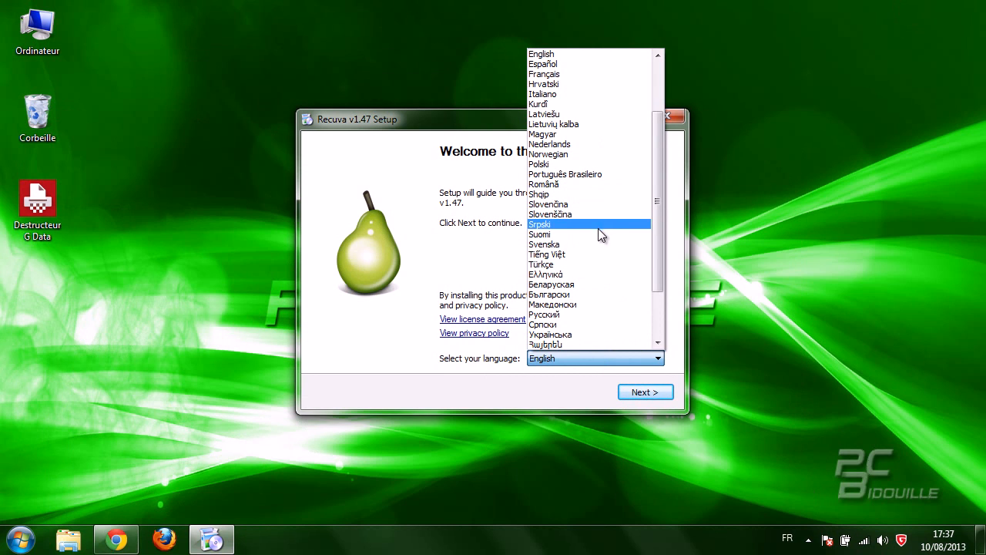
pyautogui.click(588, 73)
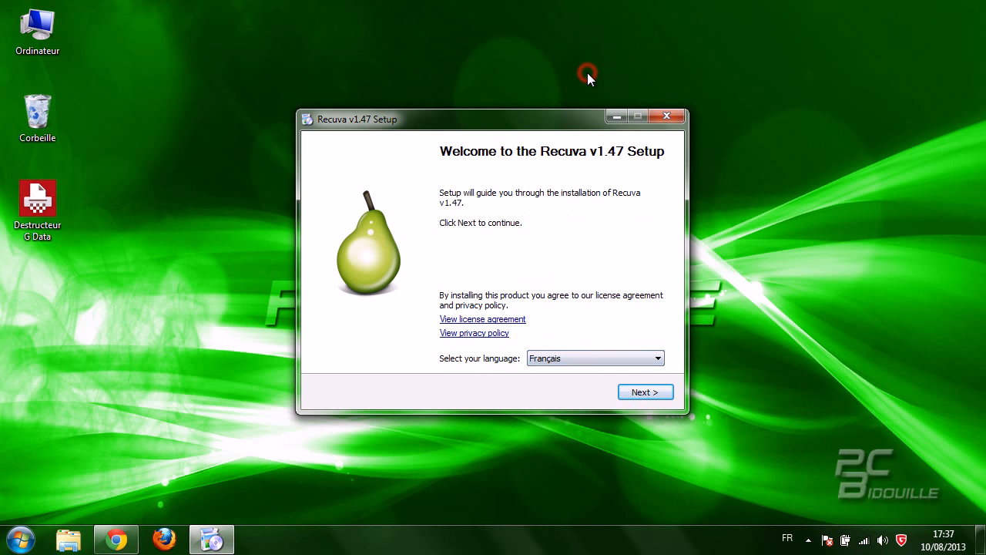
pyautogui.click(626, 395)
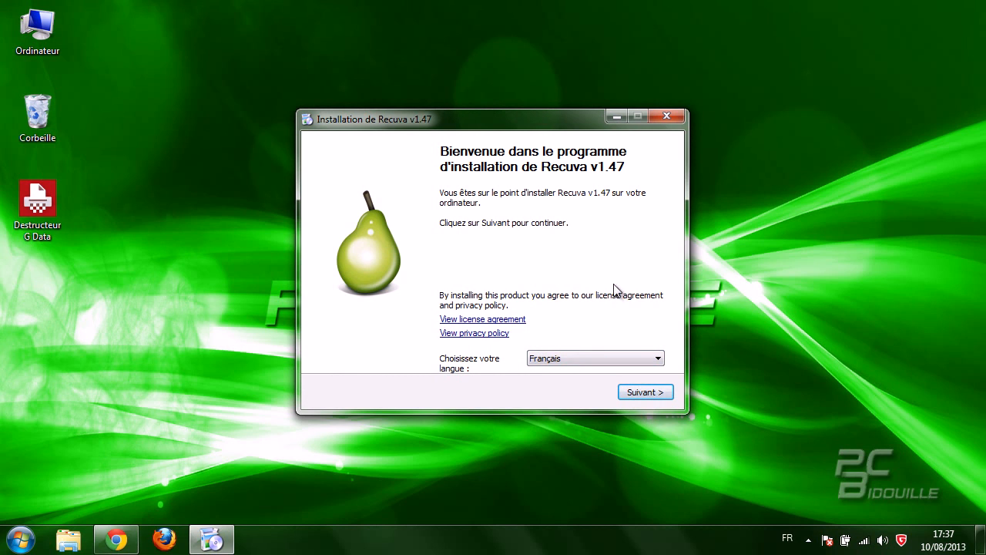
pyautogui.click(629, 393)
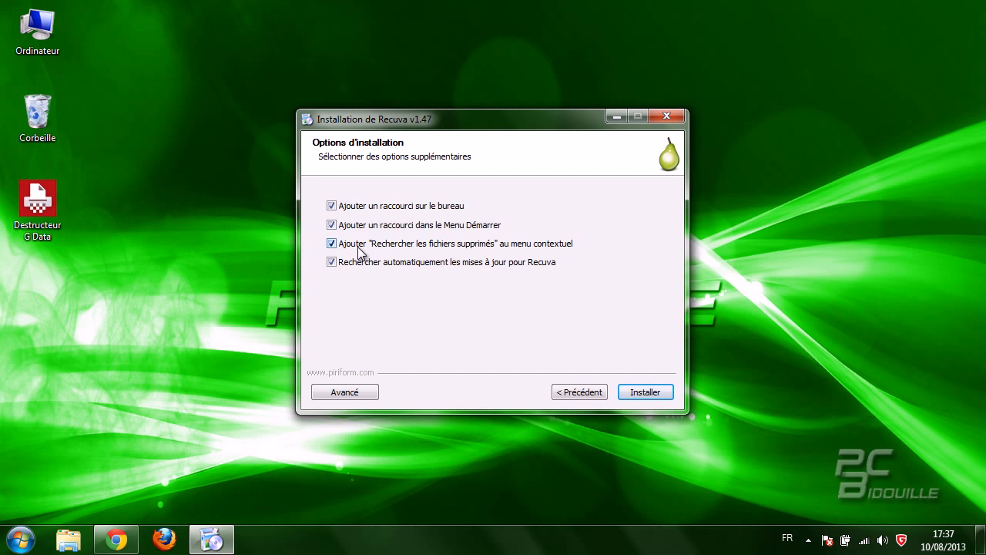
pyautogui.rightClick(197, 294)
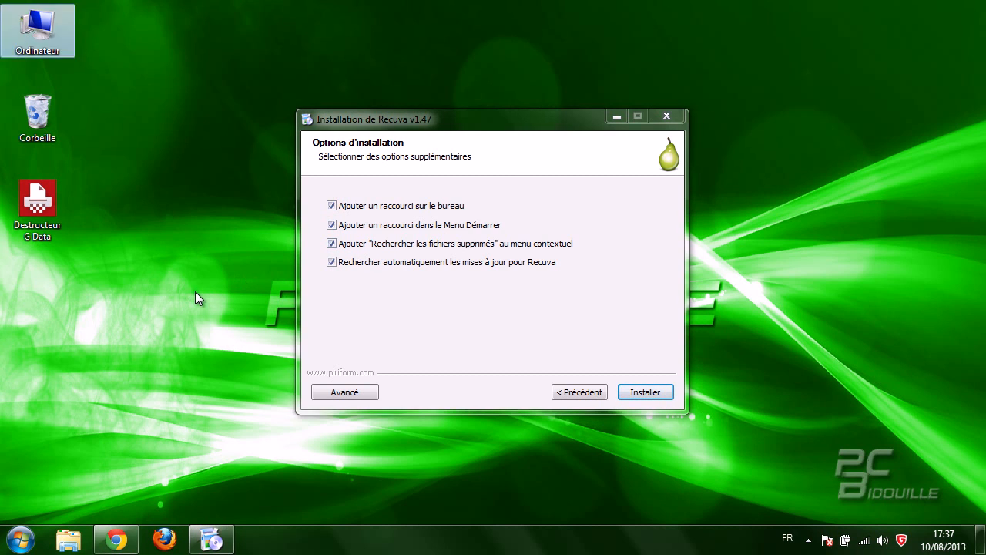
pyautogui.click(213, 203)
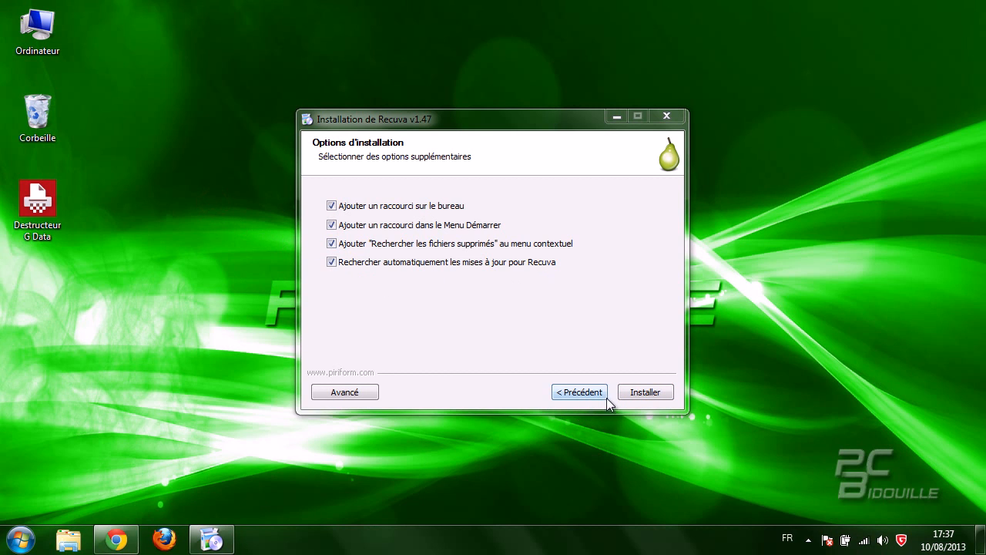
# - Install Recuva for all users in C:\Program Files\Recuva with all four additional options enabled, and launch it on closing setup
pyautogui.click(351, 392)
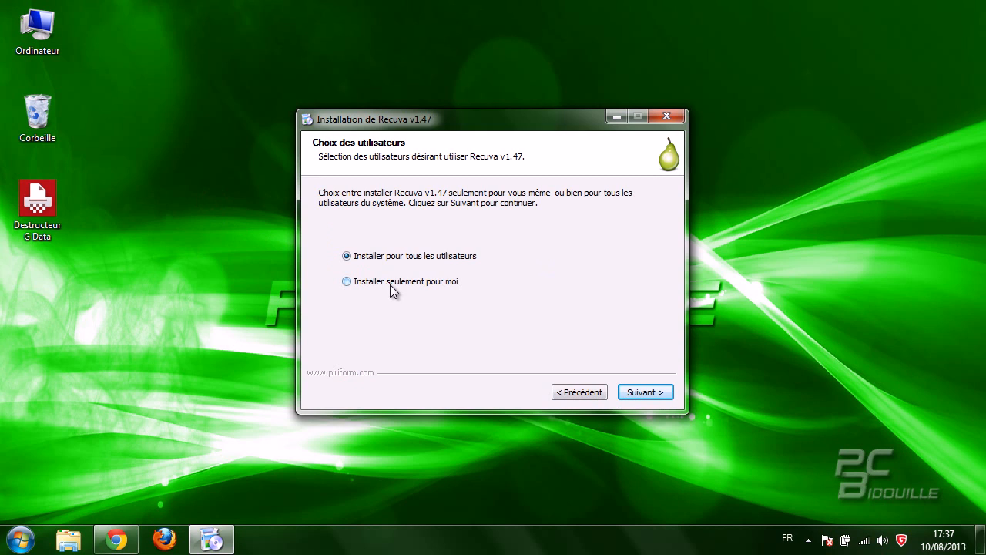
pyautogui.click(644, 392)
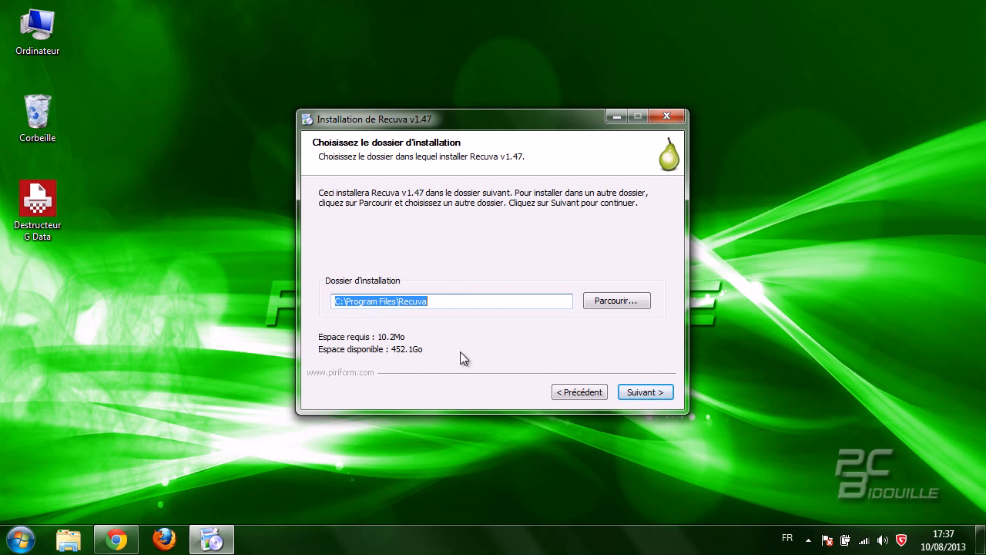
pyautogui.click(636, 393)
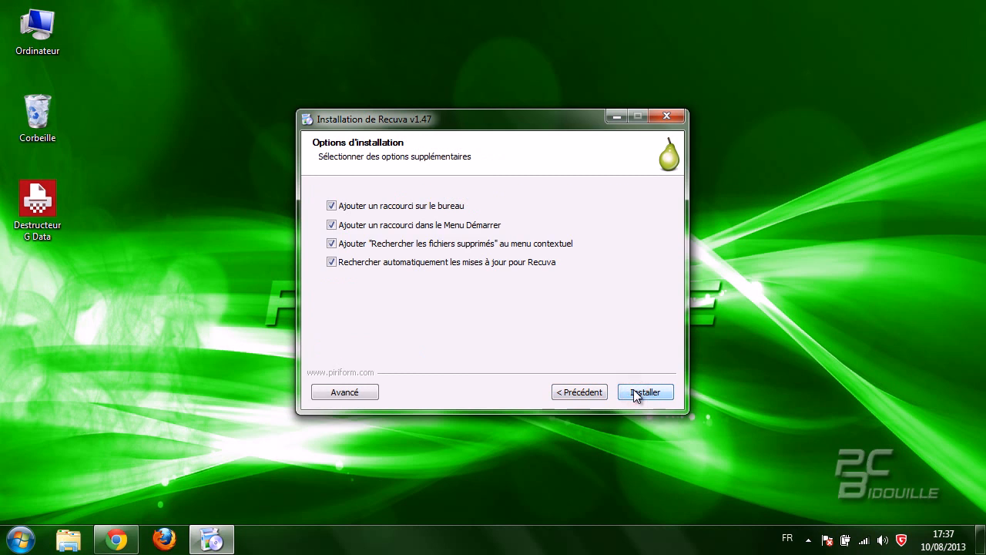
pyautogui.click(640, 395)
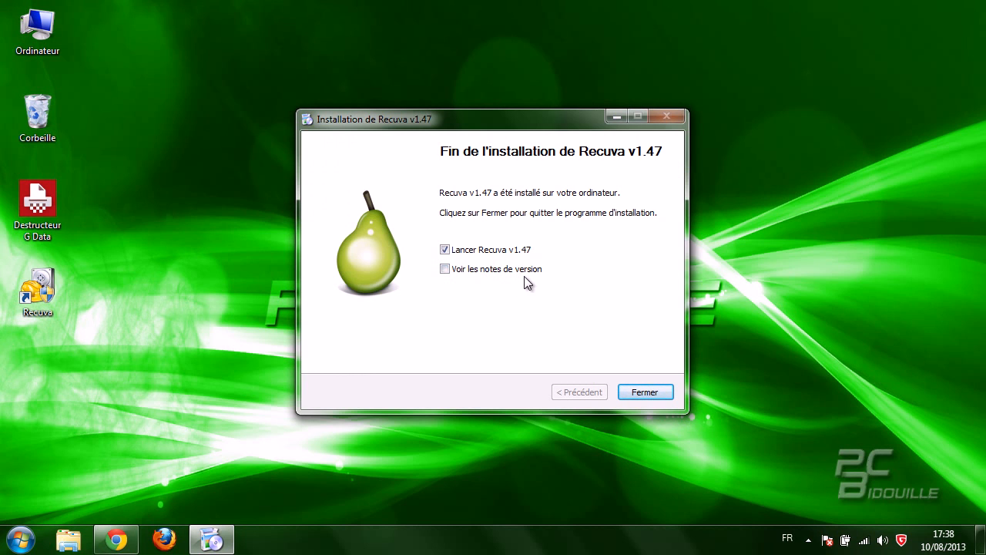
pyautogui.click(636, 395)
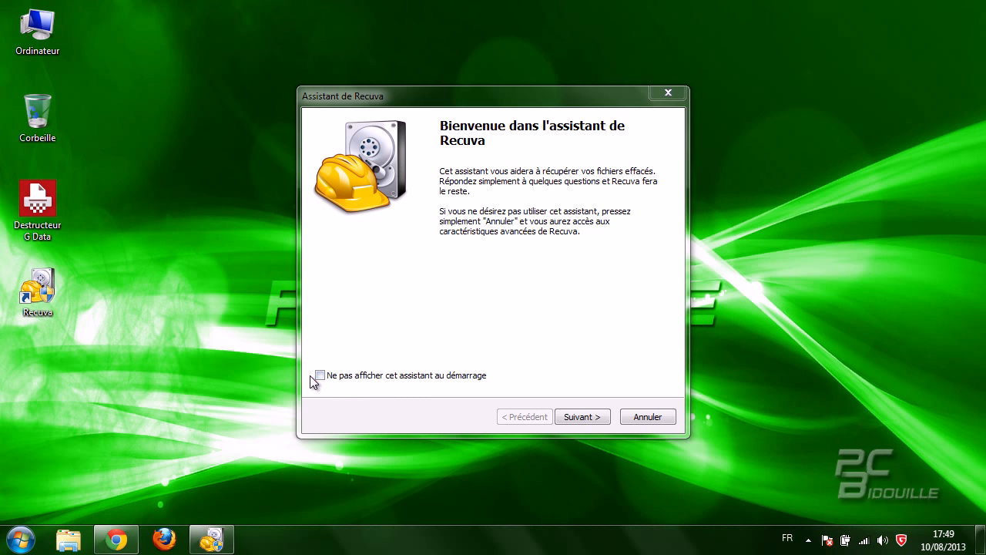
# - Configure the Recuva wizard to search all file types in the specific location E:\ and start the scan without deep analysis
pyautogui.click(574, 417)
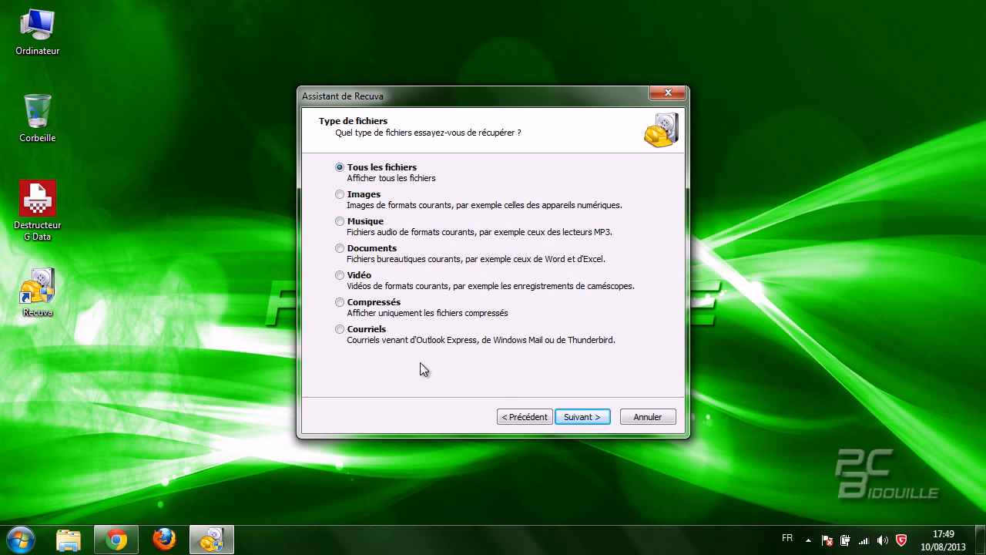
pyautogui.click(571, 417)
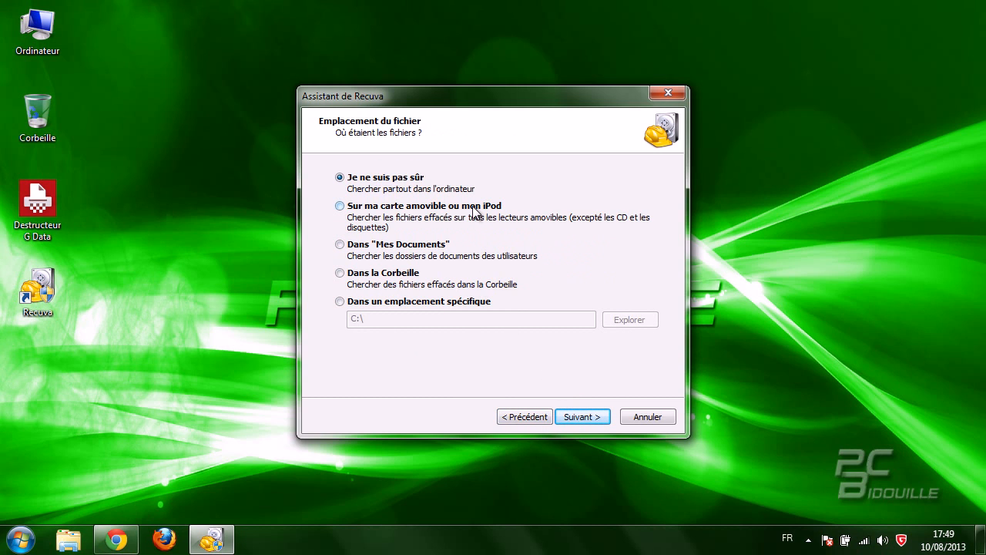
pyautogui.click(393, 305)
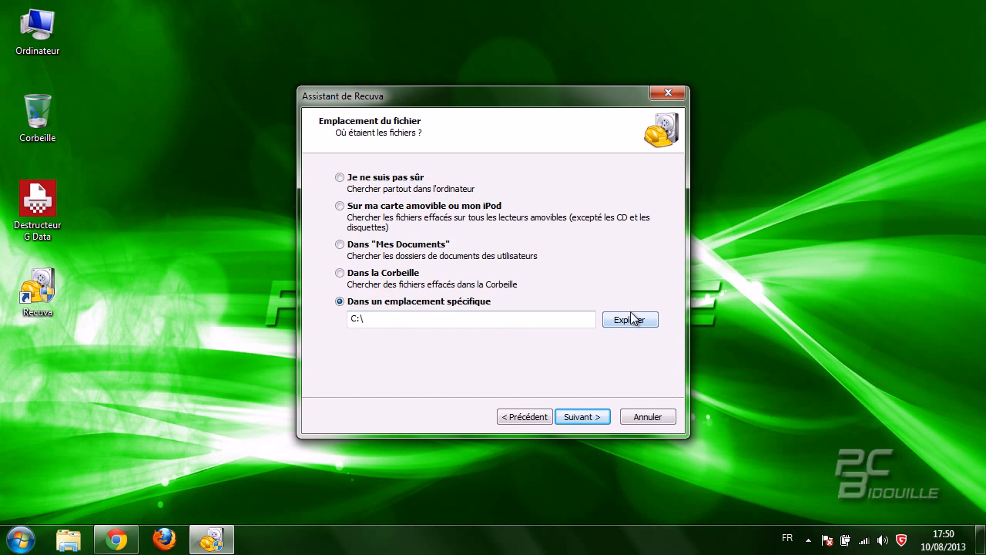
pyautogui.click(630, 319)
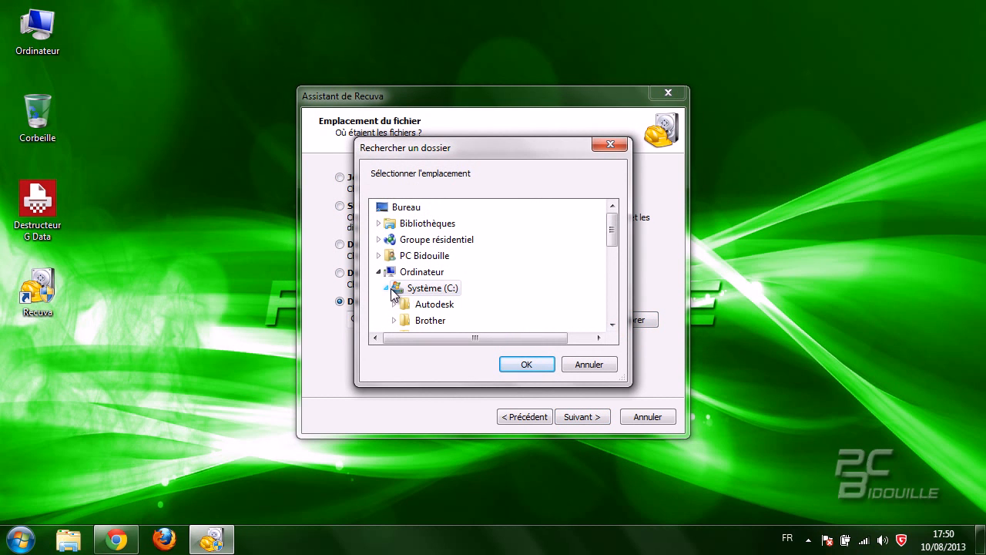
pyautogui.click(387, 288)
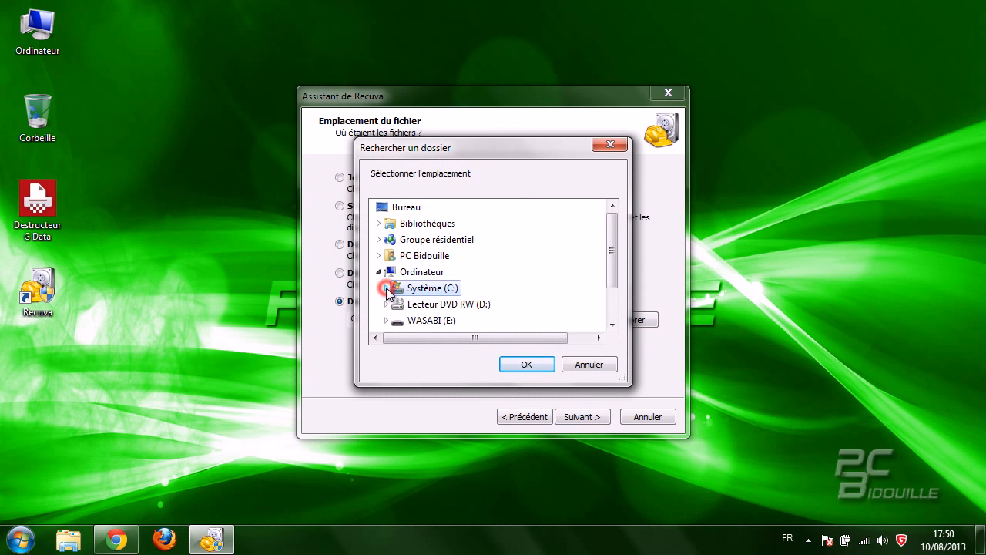
pyautogui.click(419, 322)
pyautogui.click(524, 362)
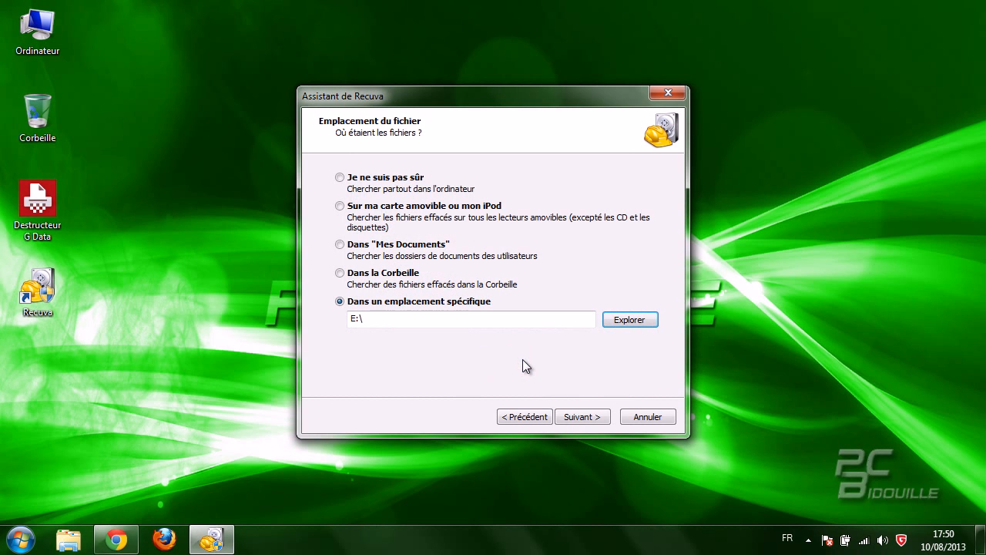
pyautogui.click(576, 417)
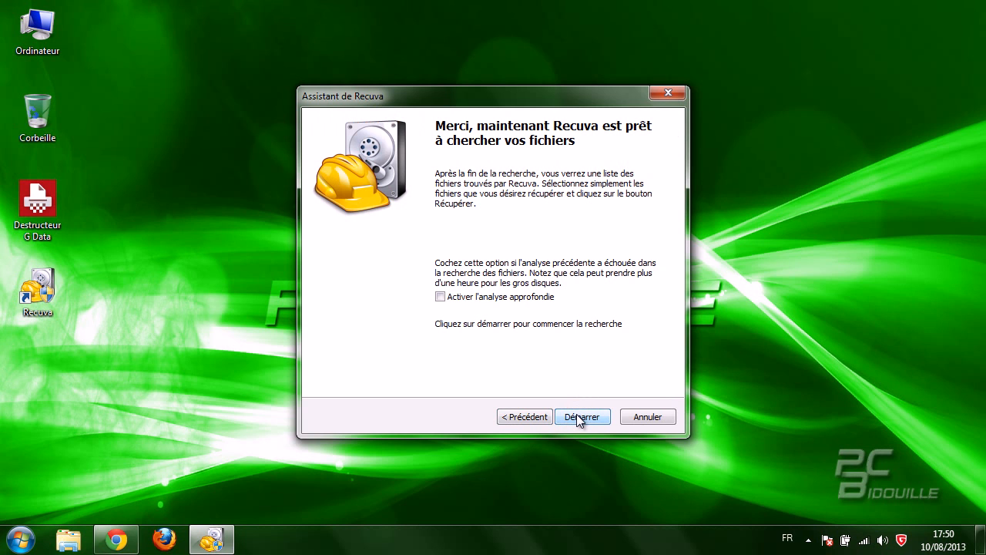
pyautogui.click(576, 413)
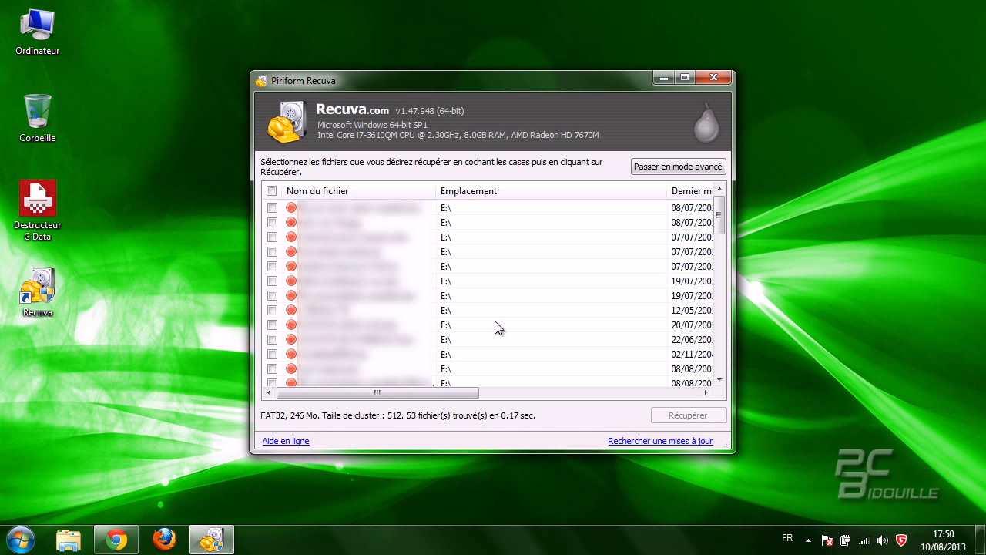
# - Switch to advanced mode and view the file information of formulaire entrée.xls and fond rouge equipe cs.psd
pyautogui.click(668, 169)
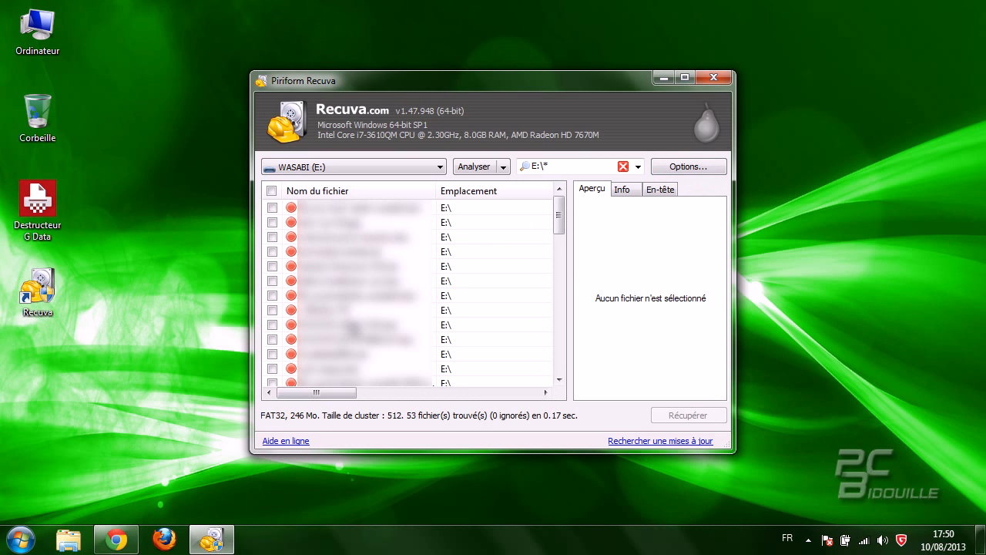
pyautogui.click(331, 254)
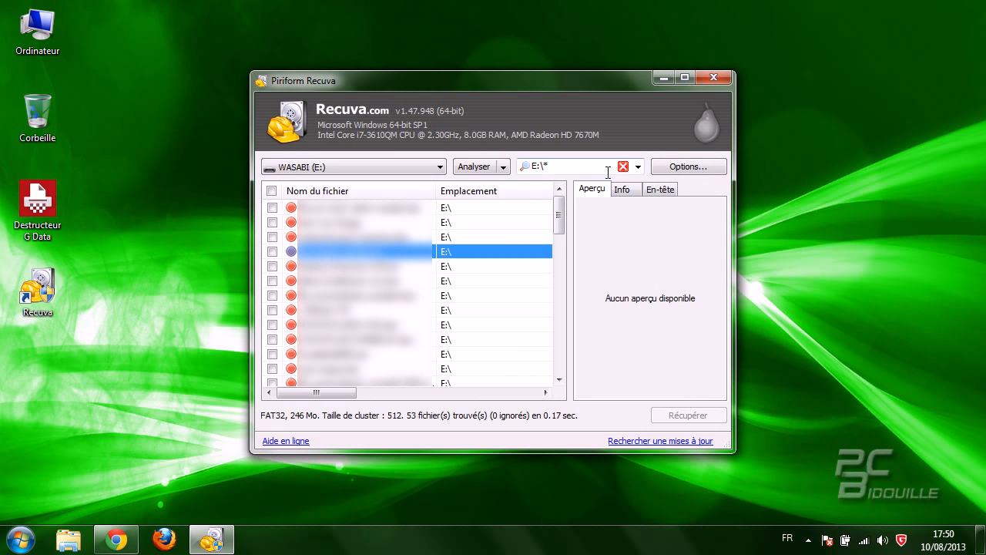
pyautogui.click(636, 198)
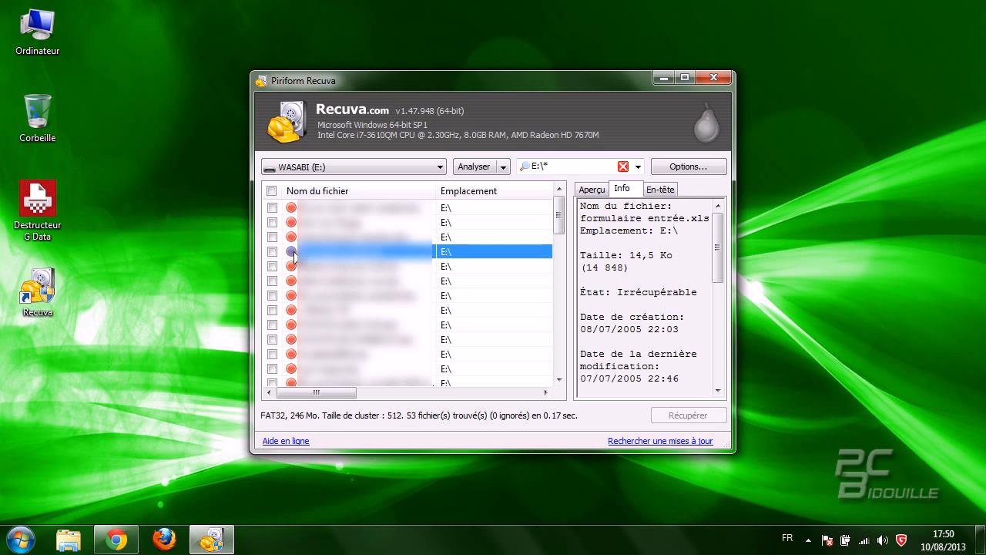
pyautogui.scroll(-3, 292, 283)
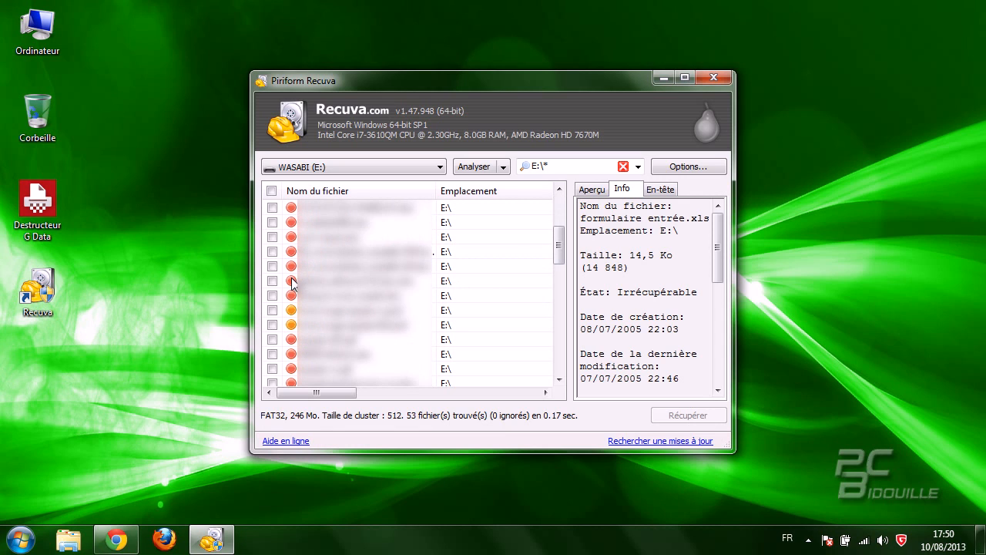
pyautogui.click(291, 311)
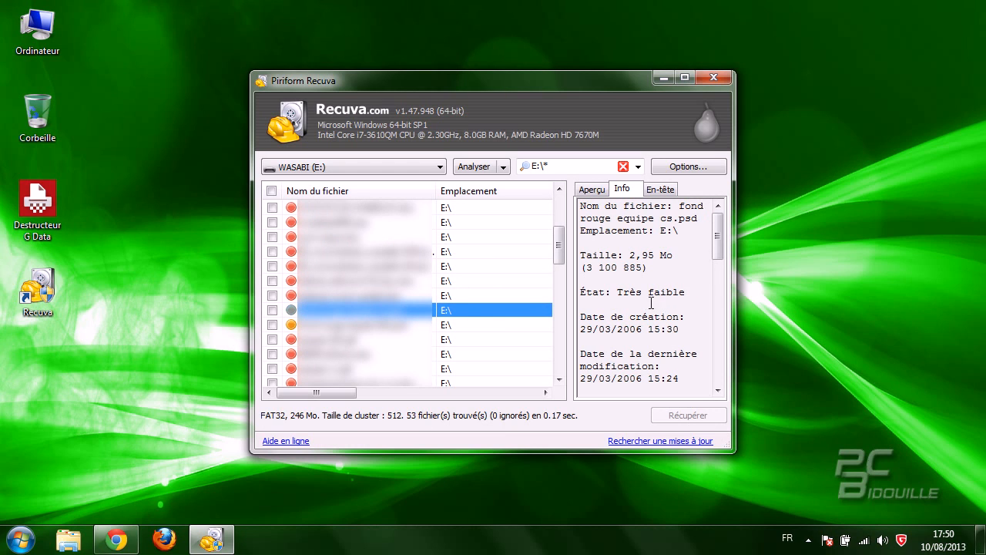
# - Mark affiche-pub-asso5.jpg and the two green-flagged files below it for recovery
pyautogui.scroll(-2, 347, 349)
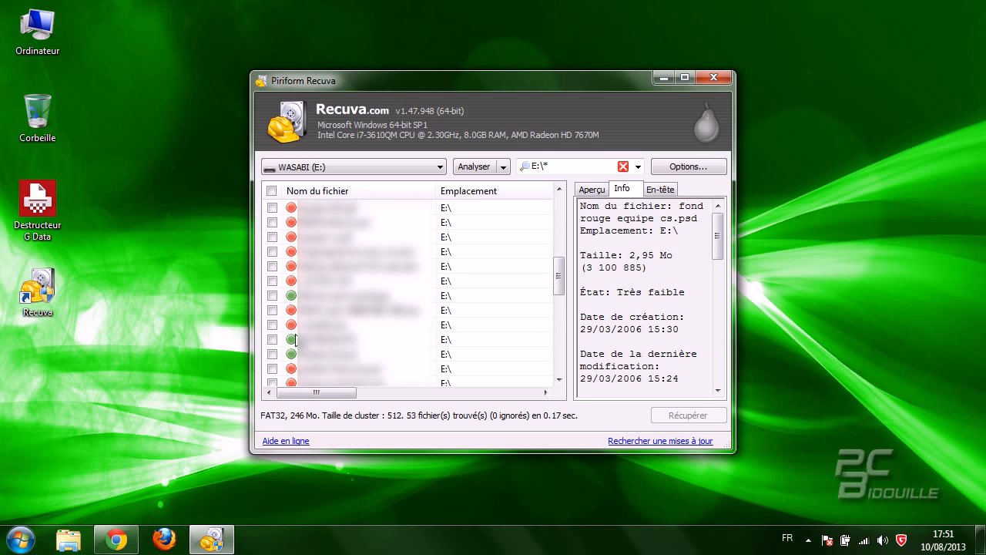
pyautogui.click(294, 300)
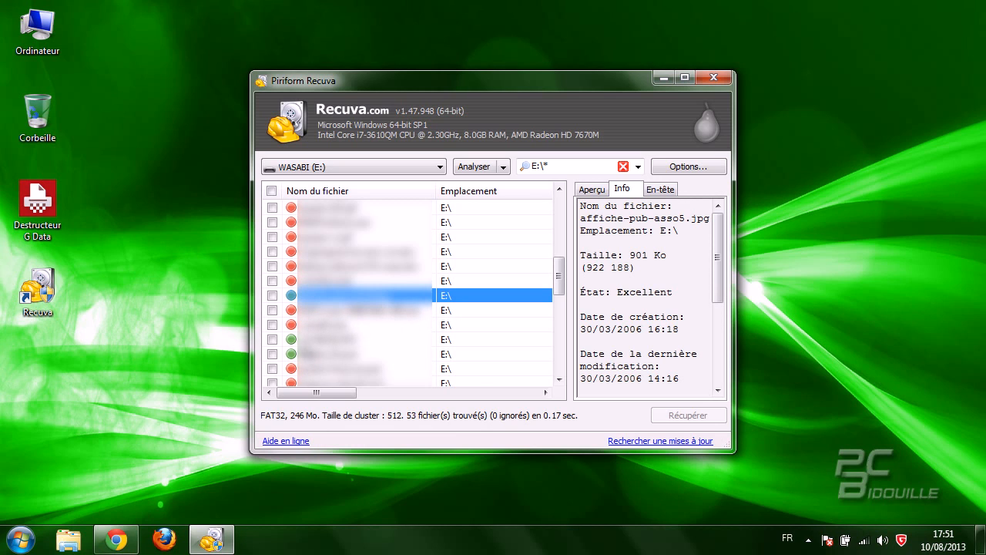
pyautogui.click(272, 296)
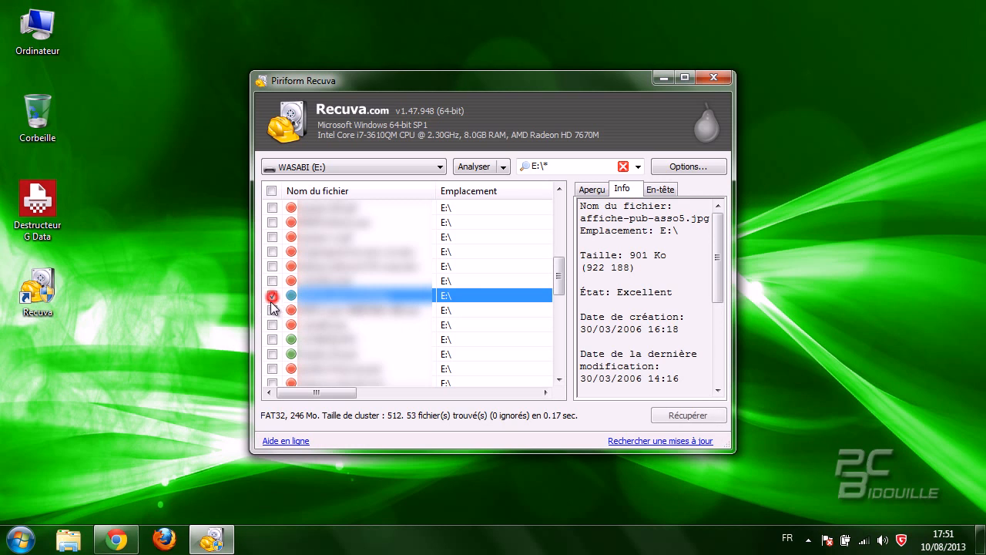
pyautogui.click(272, 354)
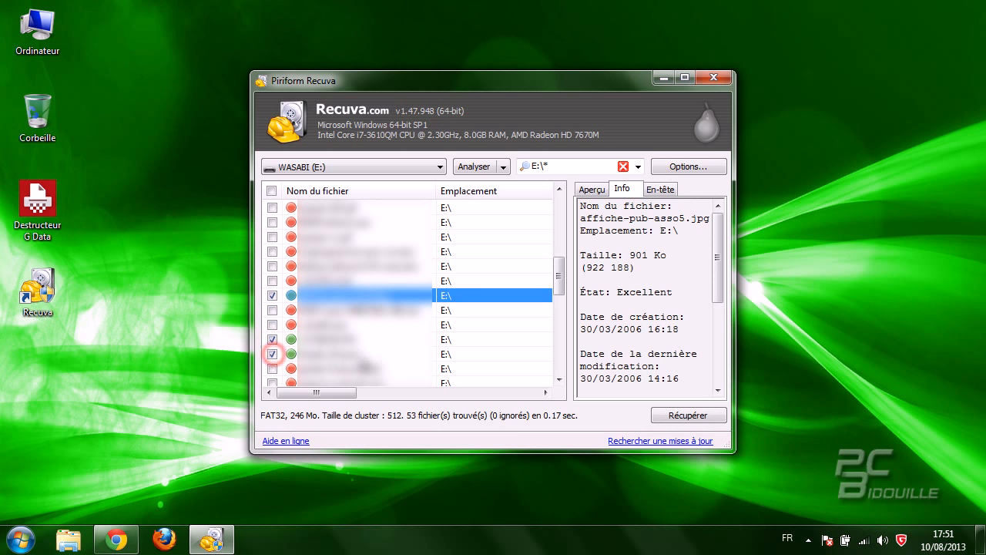
# - Recover the three marked files into the Recup USB folder inside Mes documents and dismiss the completion message
pyautogui.scroll(-3, 274, 354)
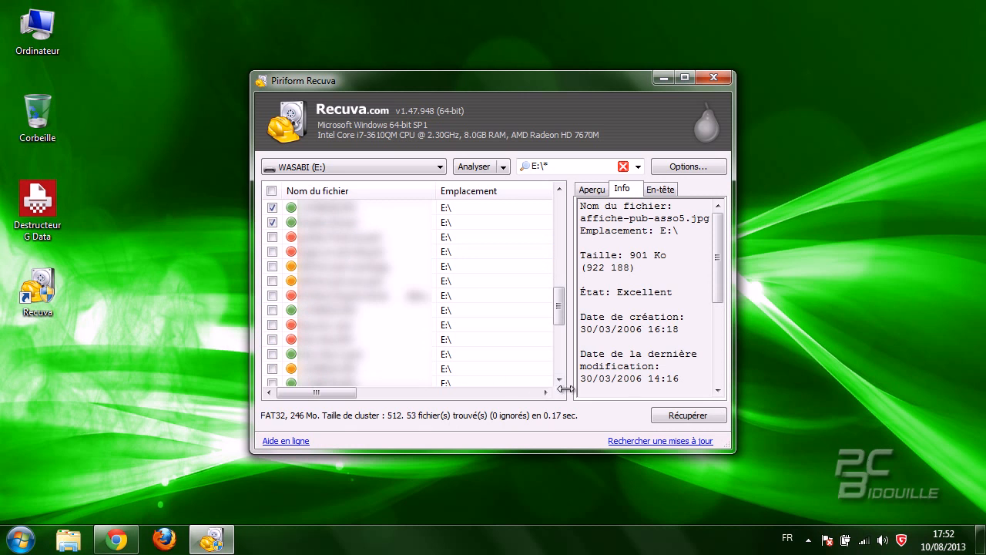
pyautogui.click(682, 416)
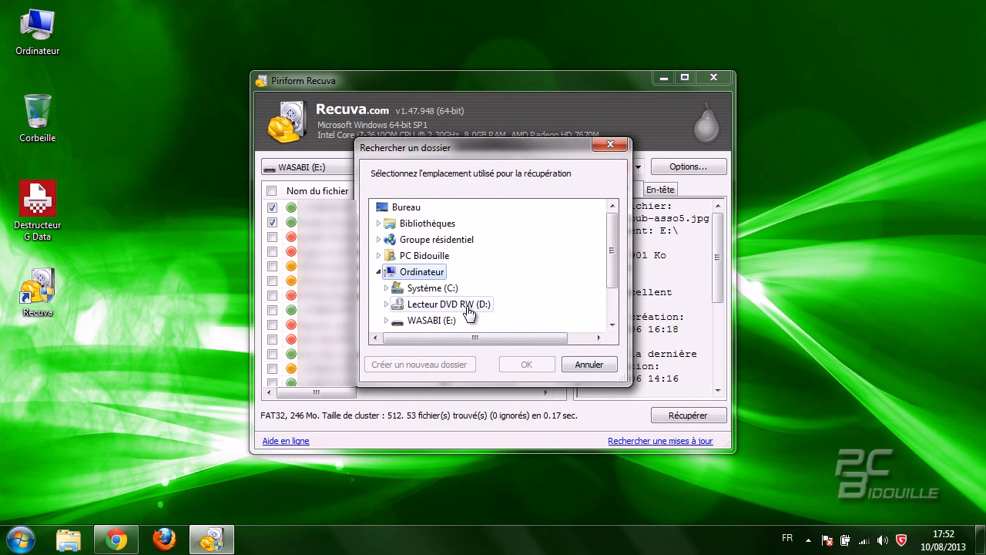
pyautogui.click(428, 257)
pyautogui.scroll(-2, 469, 304)
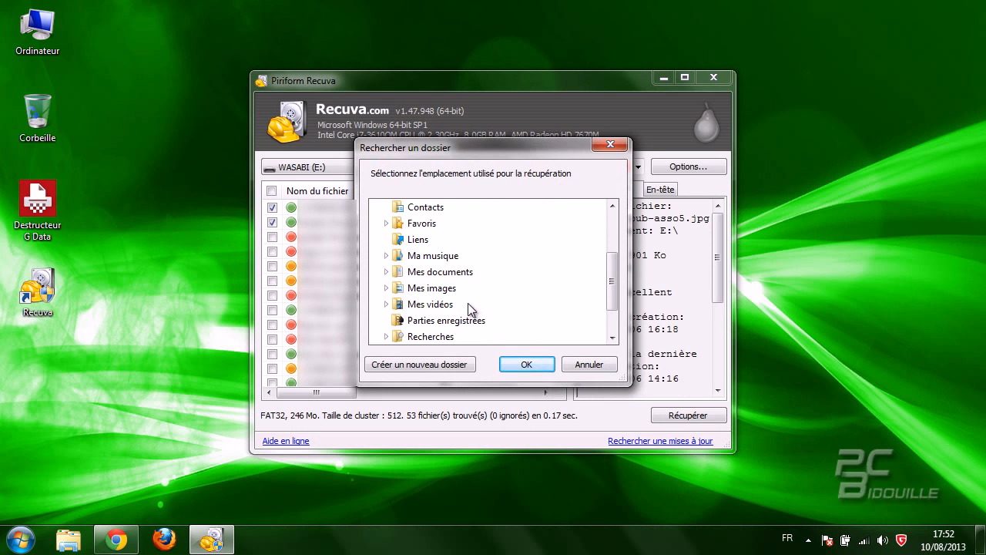
pyautogui.scroll(-1, 468, 303)
pyautogui.scroll(1, 470, 307)
pyautogui.click(455, 271)
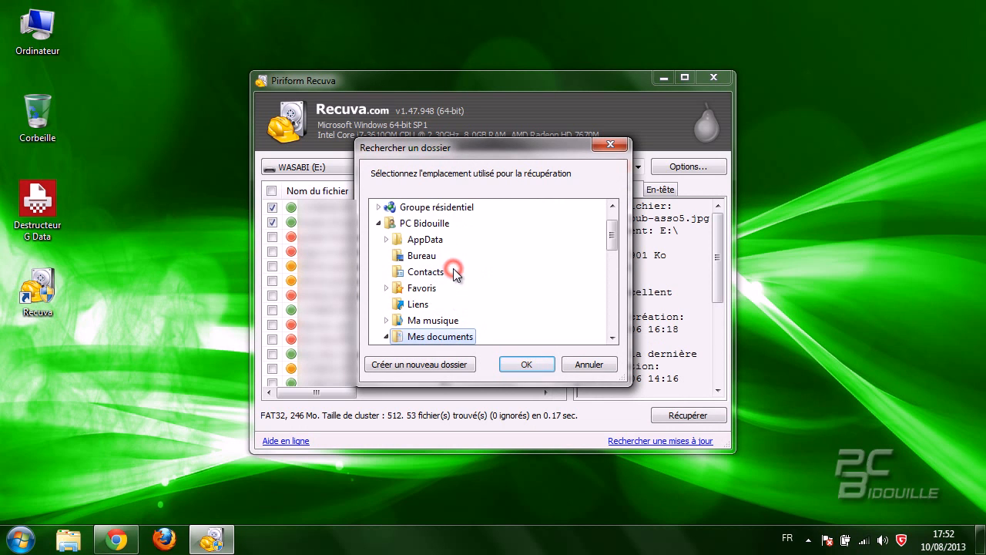
pyautogui.scroll(-3, 482, 294)
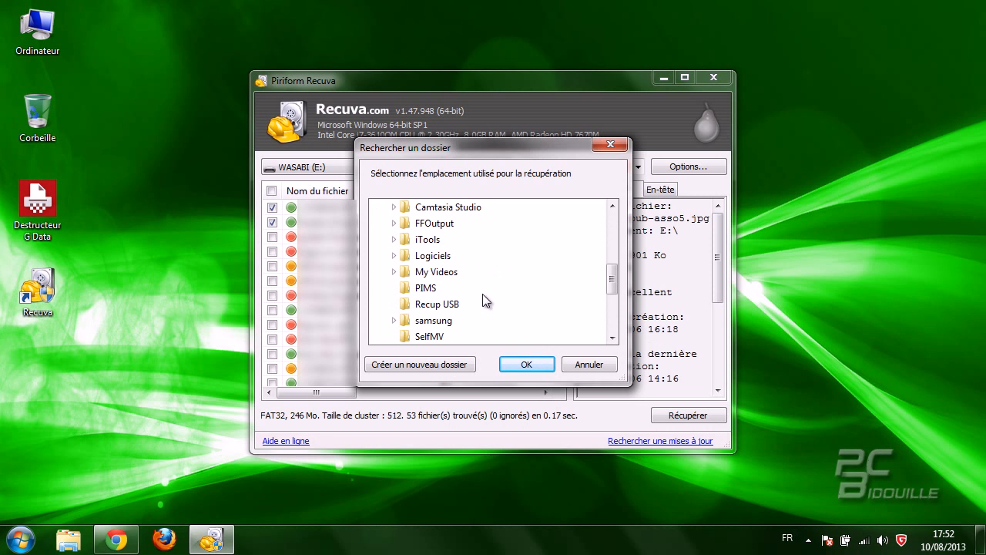
pyautogui.click(436, 305)
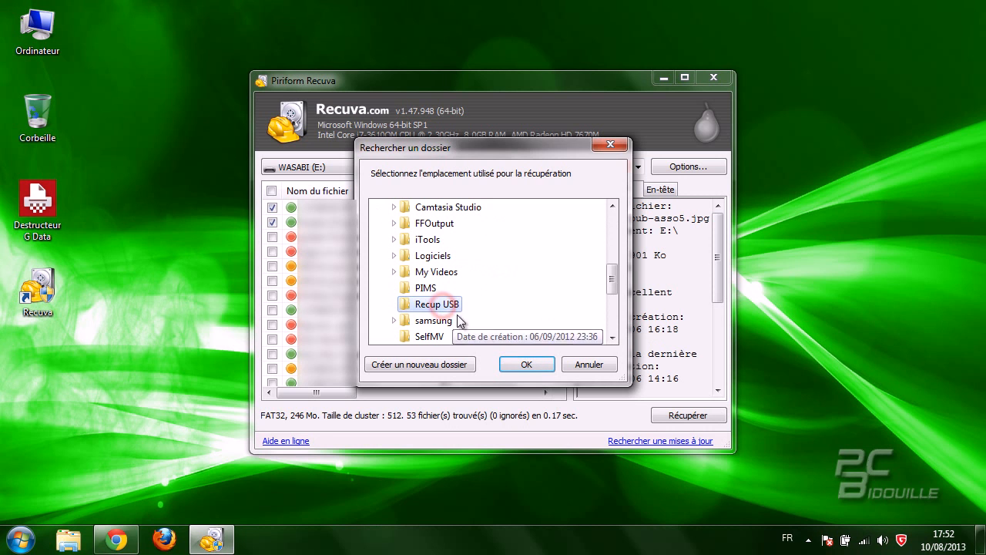
pyautogui.click(526, 364)
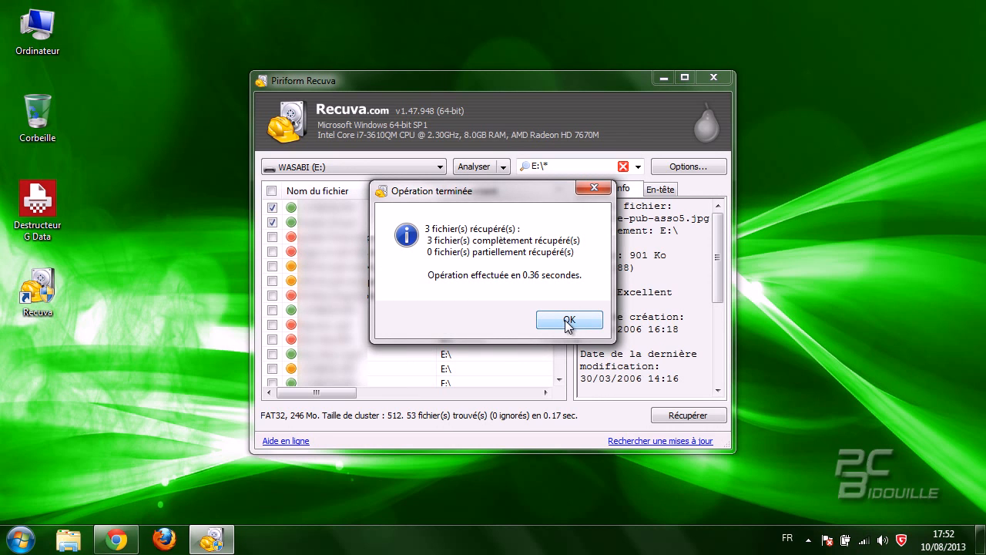
pyautogui.click(567, 319)
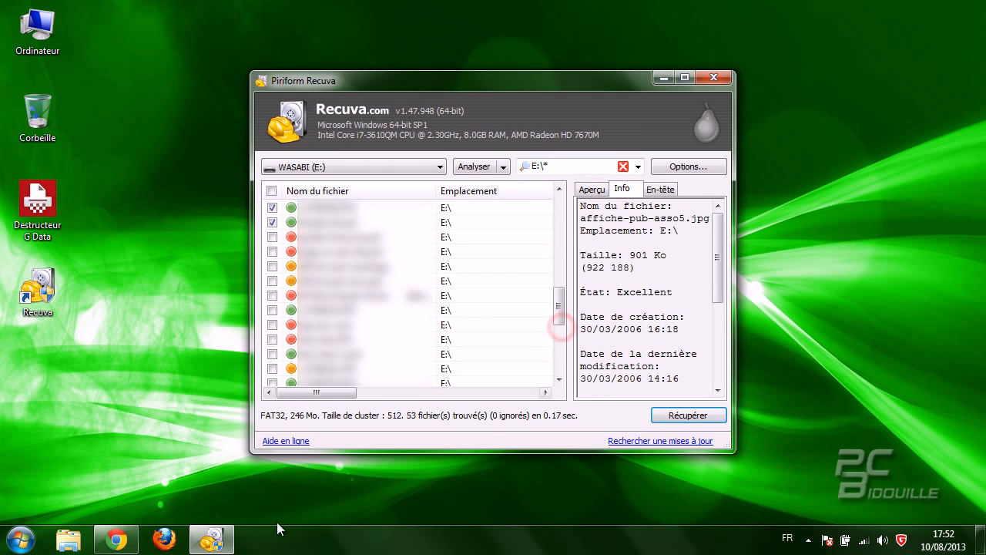
# - Check the recovered files in the Recup USB folder of the Documents library in Windows Explorer and close the window
pyautogui.click(68, 540)
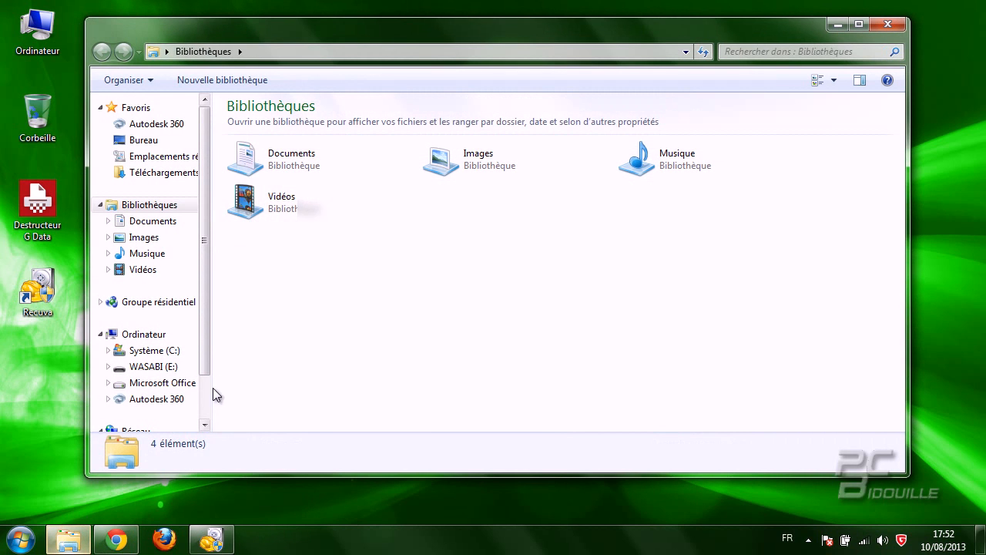
pyautogui.doubleClick(280, 151)
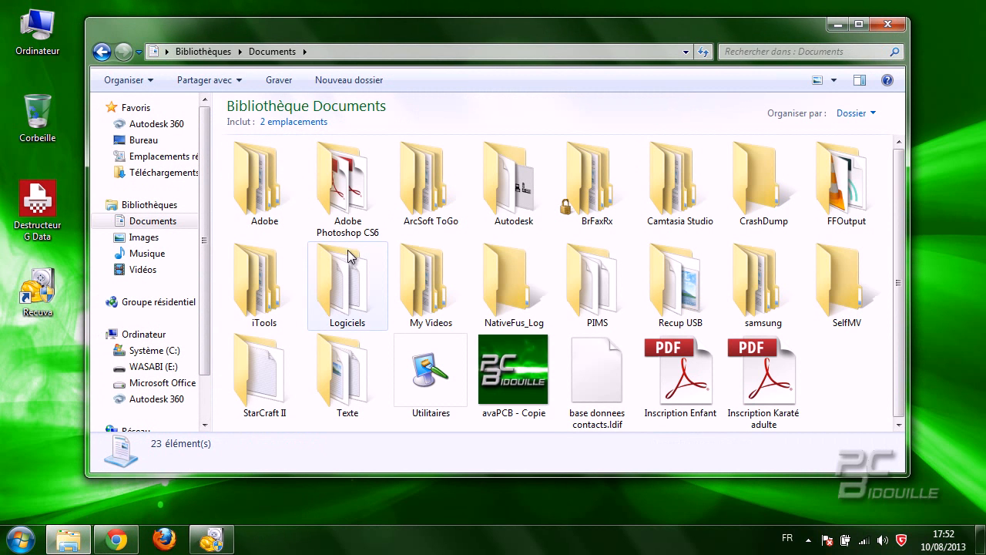
pyautogui.doubleClick(671, 299)
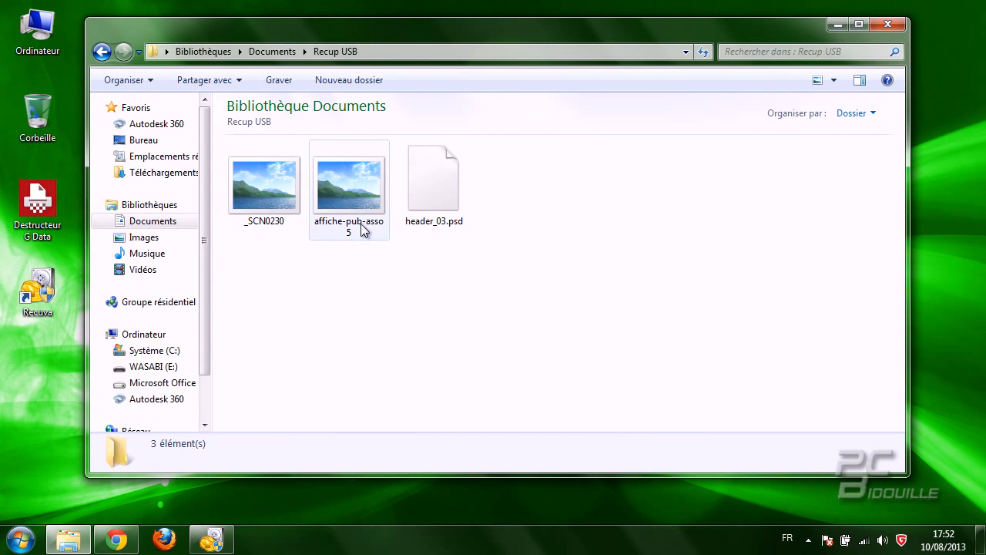
pyautogui.moveTo(445, 216)
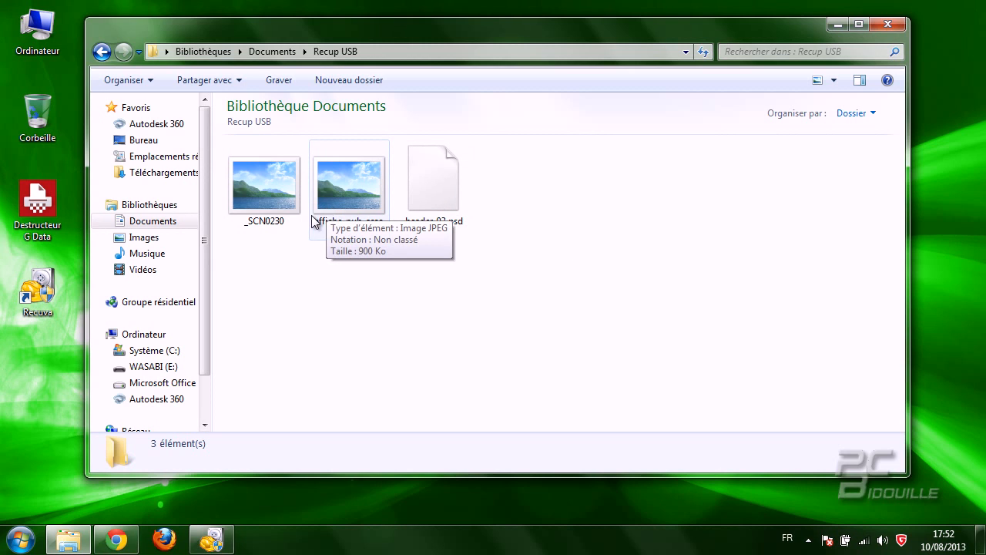
pyautogui.moveTo(284, 218)
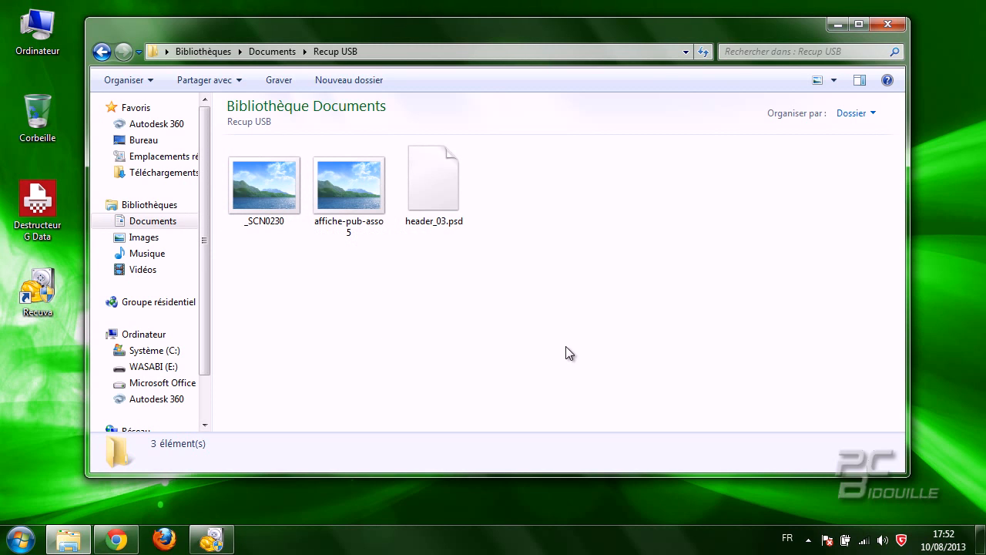
pyautogui.click(886, 23)
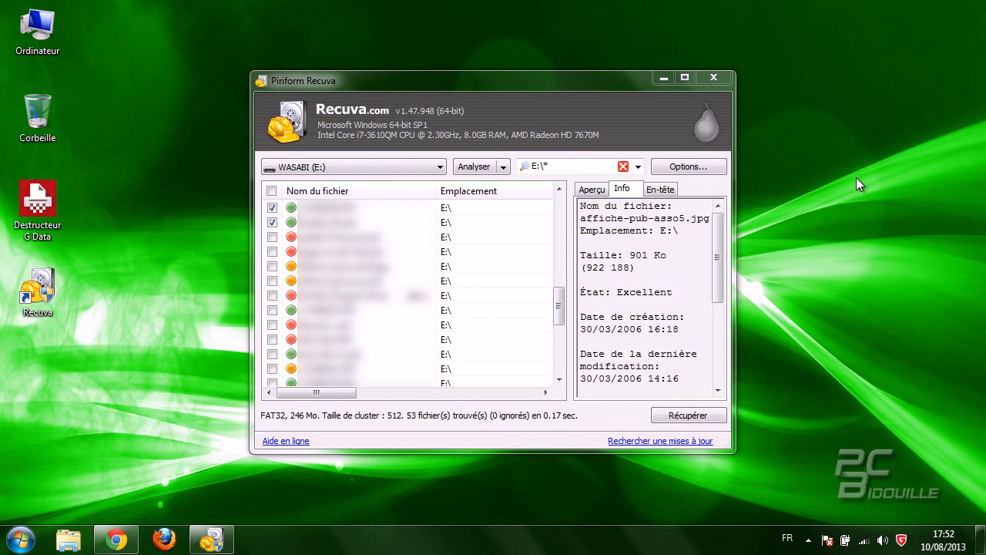